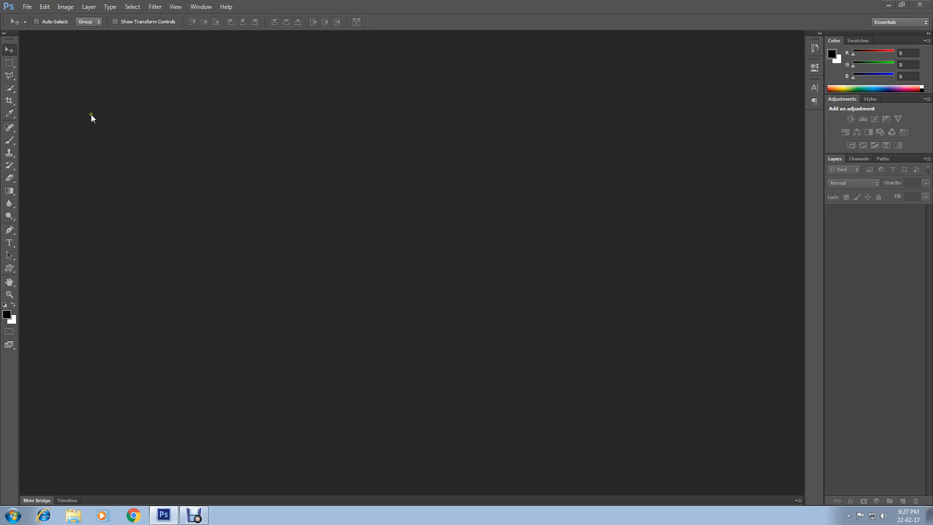
Create a new 1300 x 1400 pixel RGB document with a white background.
click(27, 7)
click(29, 19)
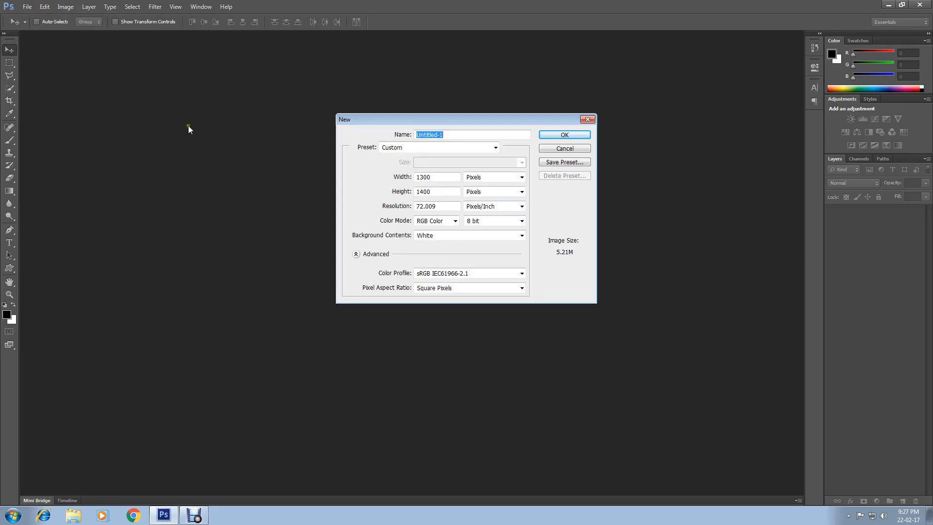
drag(443, 177, 402, 181)
click(444, 179)
click(557, 135)
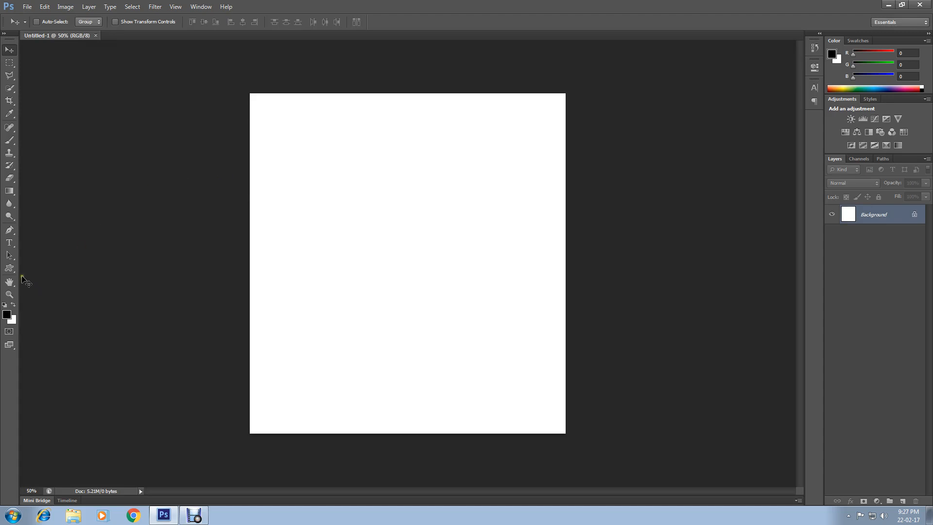
Activate the Custom Shape tool and append the All shape collection to the available shapes.
click(10, 270)
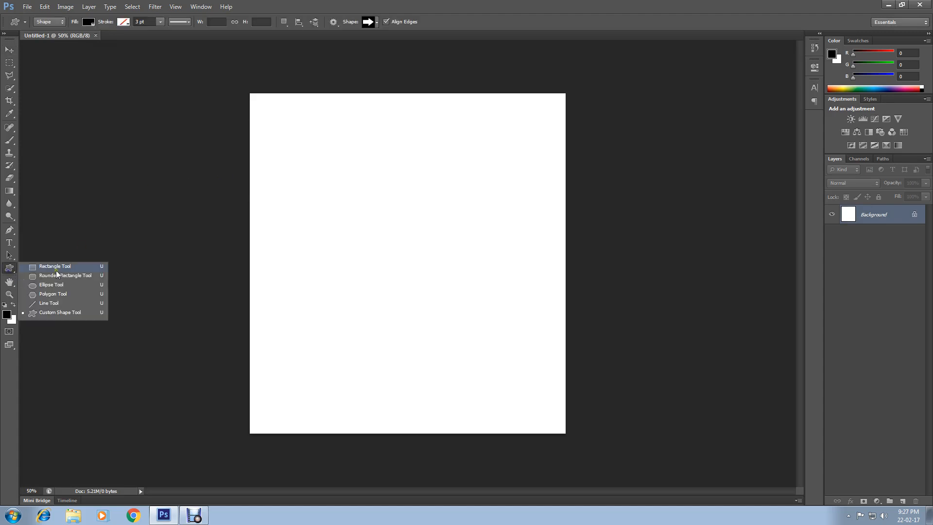
click(65, 315)
click(370, 22)
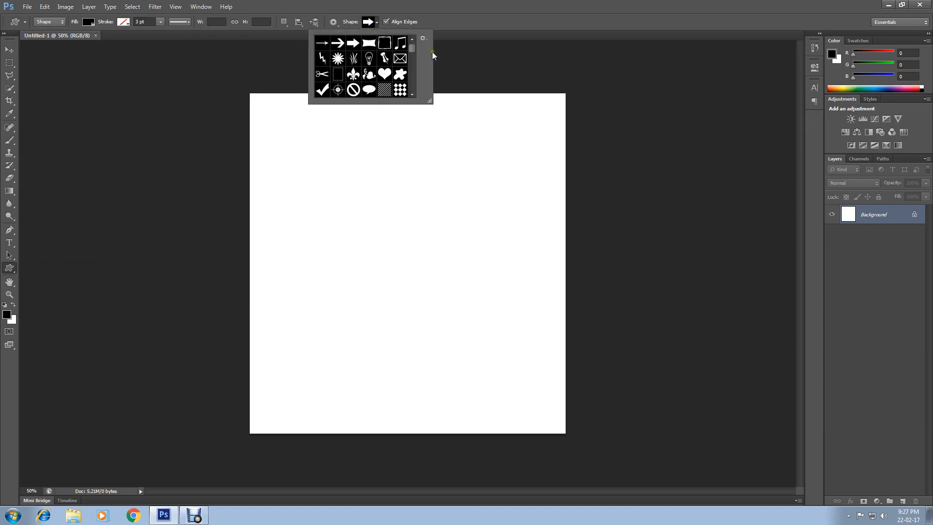
mouse_move(413, 49)
mouse_down()
mouse_move(416, 104)
mouse_move(417, 38)
mouse_up()
click(423, 39)
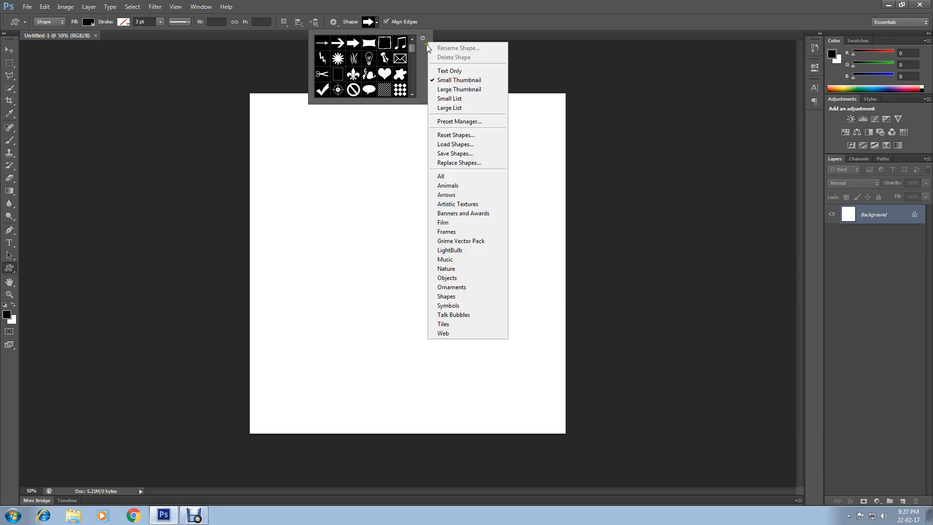
click(460, 178)
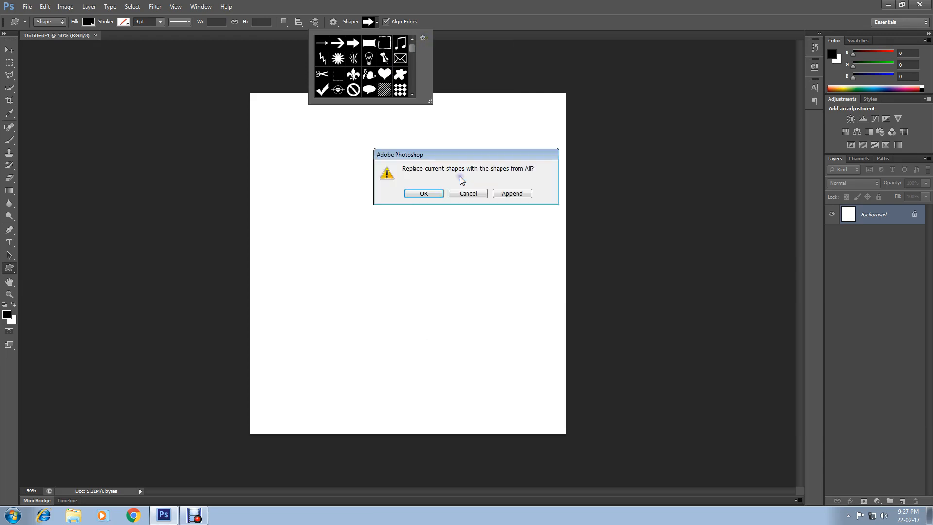
click(520, 197)
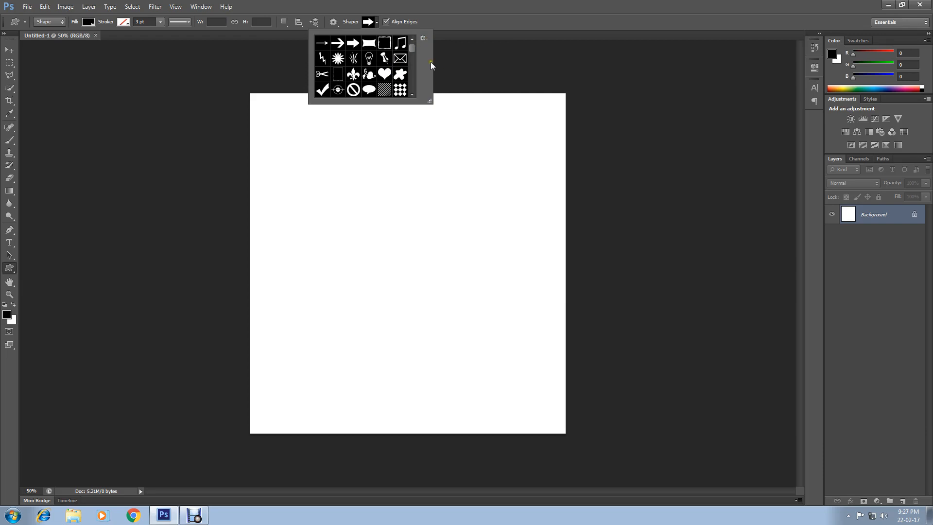
Draw a black heart custom shape about 1010 px wide and 1074 px high across the canvas.
mouse_move(413, 48)
mouse_down()
mouse_move(415, 90)
mouse_move(421, 43)
mouse_up()
double_click(385, 75)
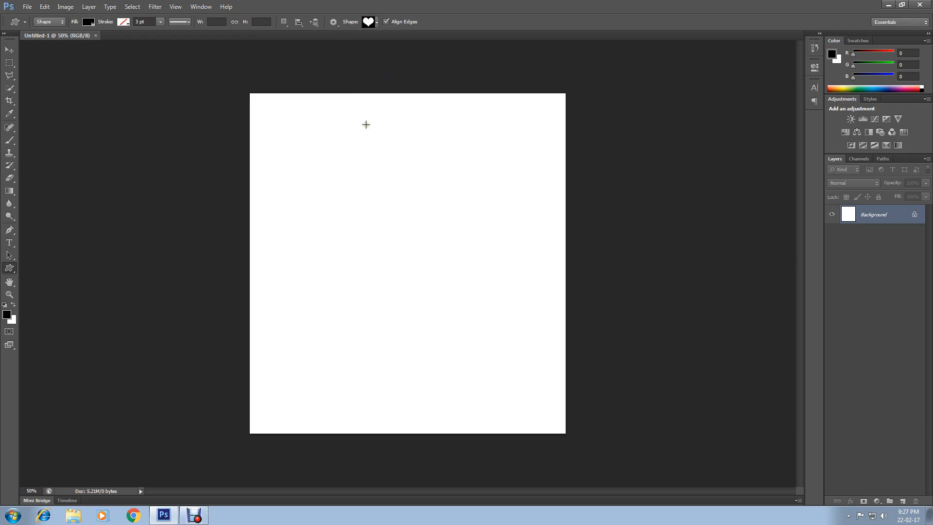
drag(292, 117, 537, 377)
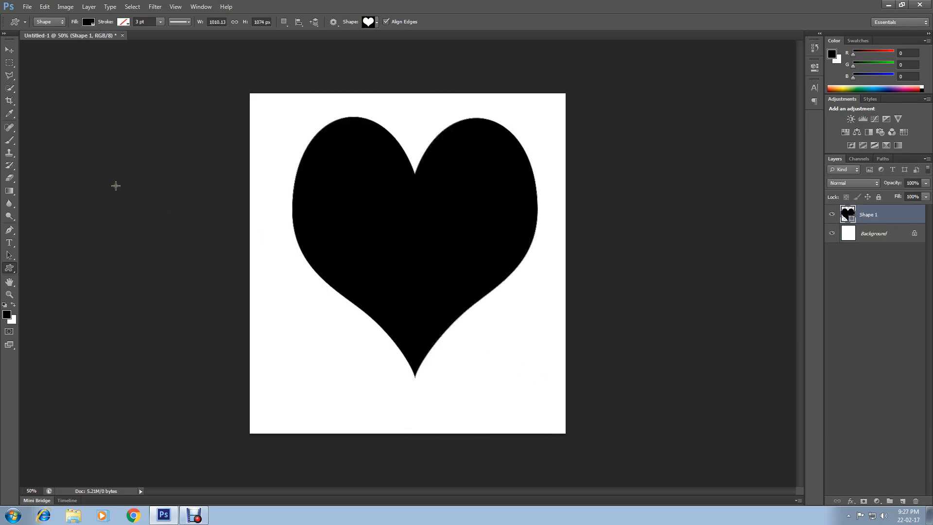
Give the heart shape a pinkish-red stroke about 10.15 pt wide.
click(123, 24)
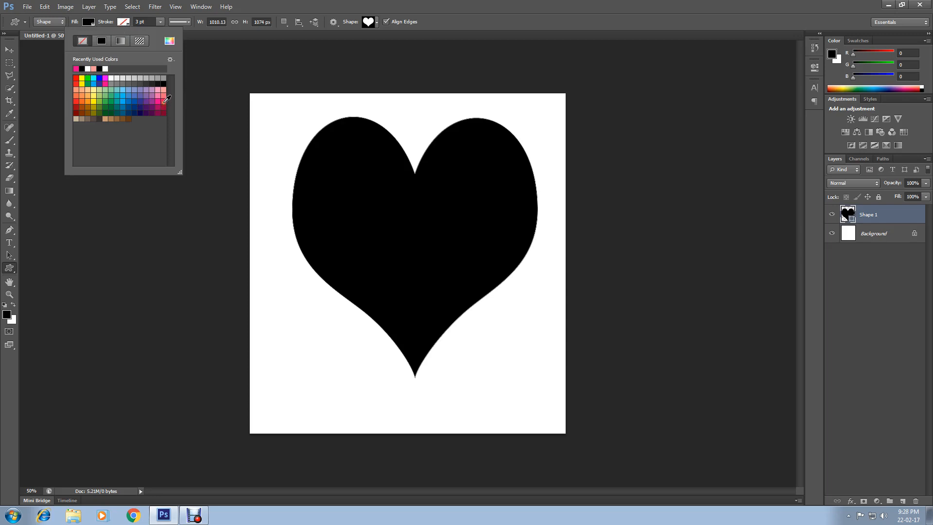
click(164, 101)
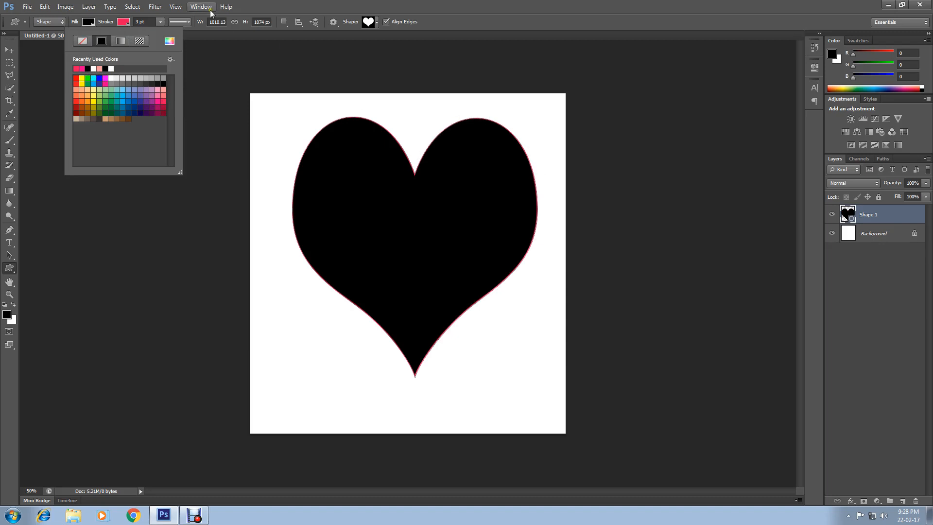
click(160, 21)
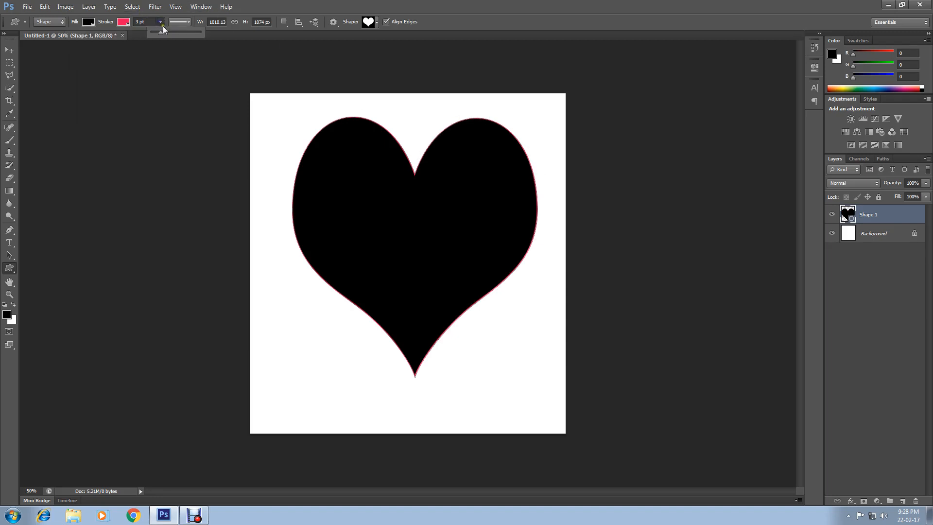
click(164, 32)
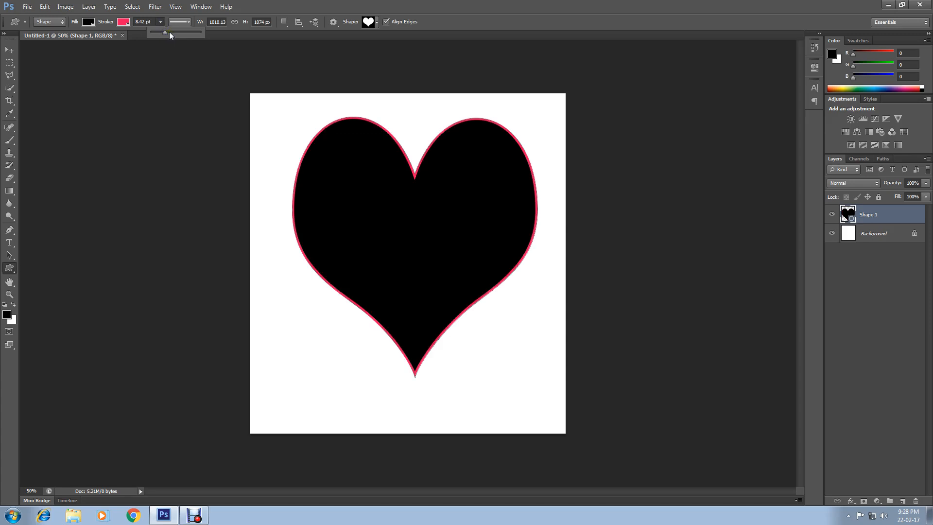
drag(169, 31, 166, 31)
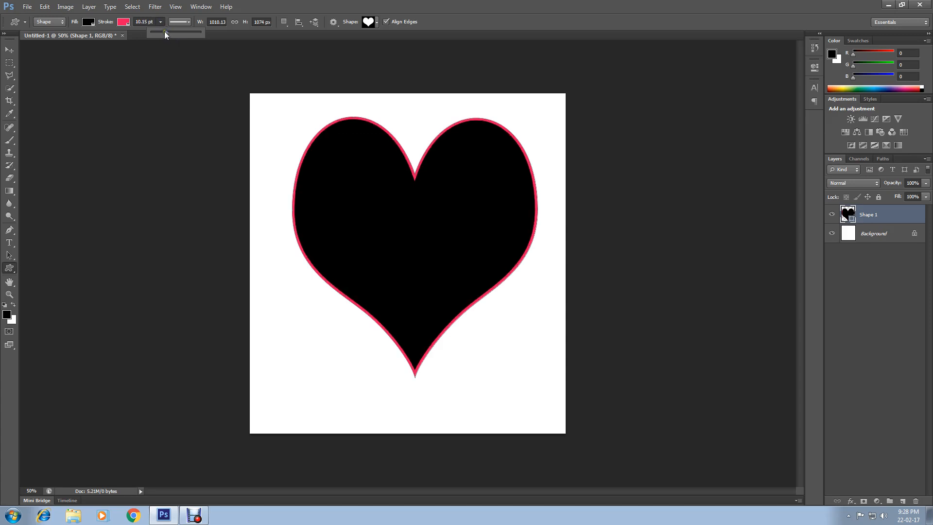
Place the image "1 abc" and stretch it over the heart to about 110% width and 170% height.
click(28, 7)
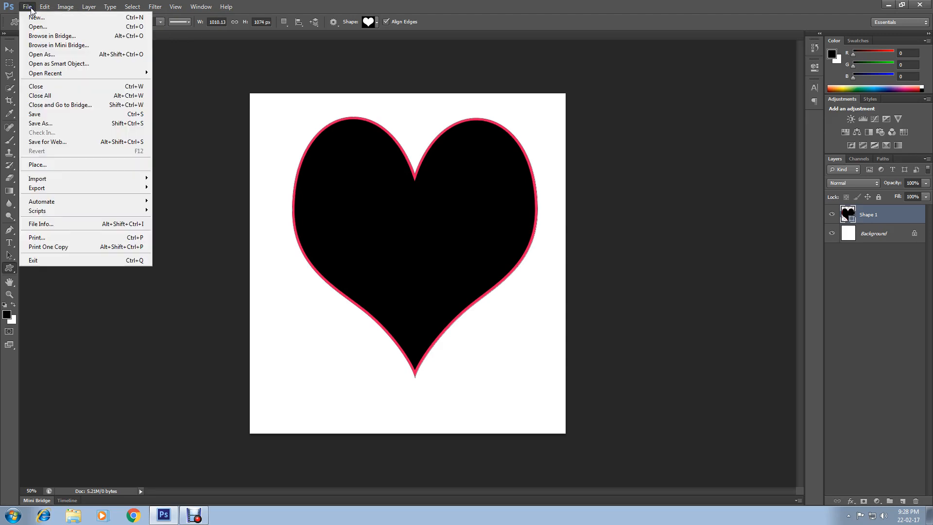
click(55, 166)
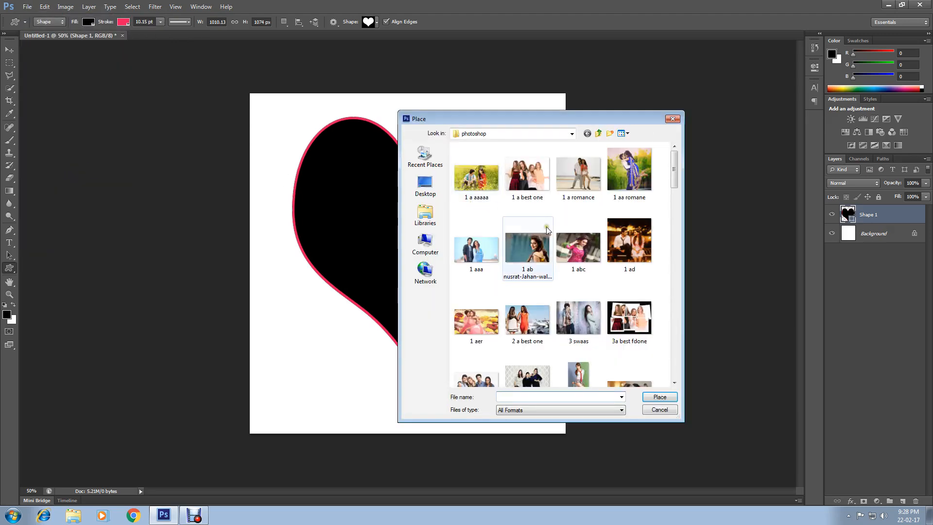
double_click(576, 251)
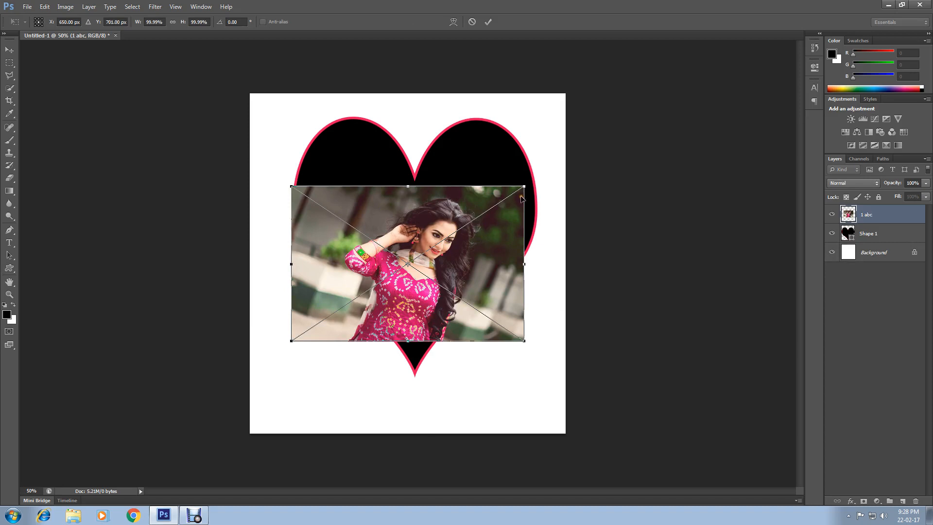
drag(523, 187, 541, 115)
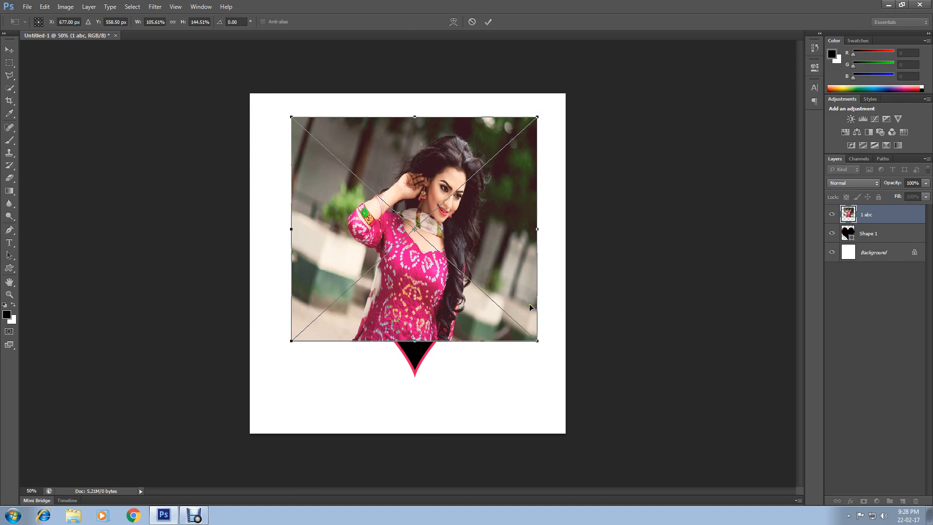
drag(538, 342, 550, 386)
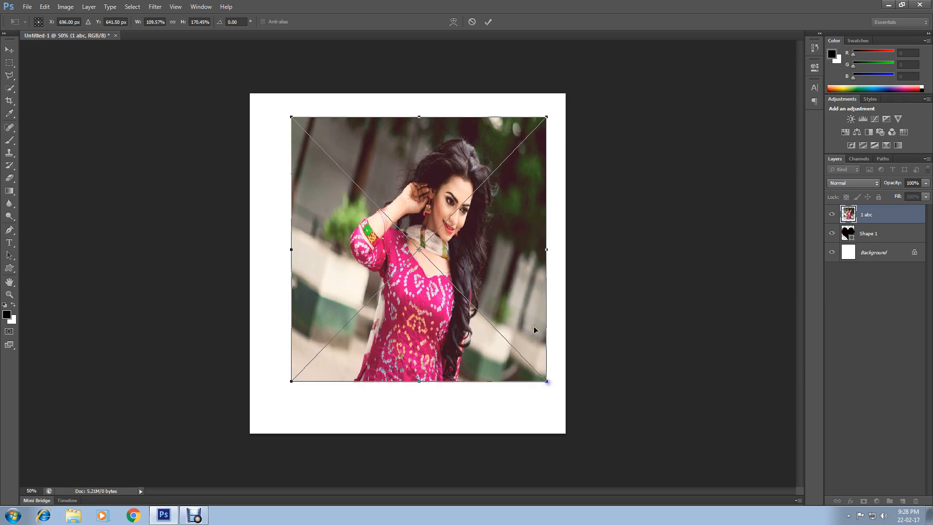
click(488, 23)
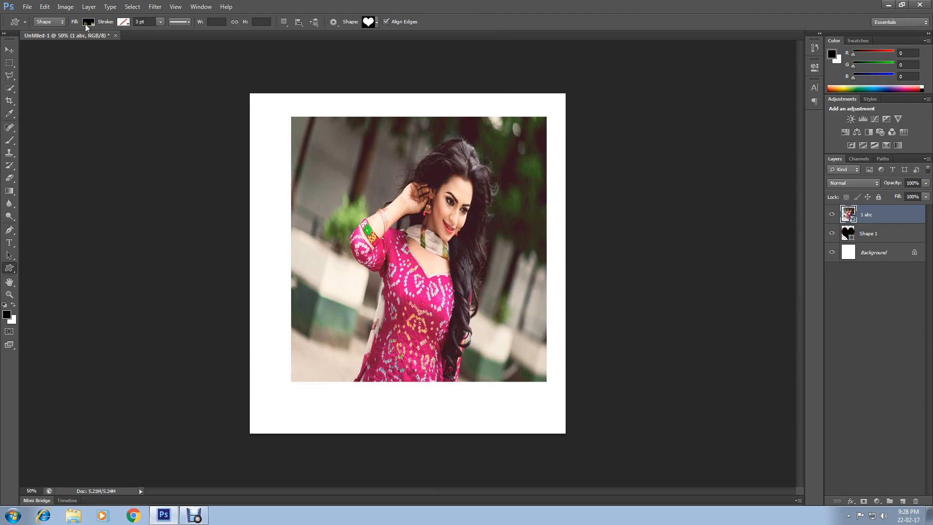
Clip the "1 abc" photo to the heart with a clipping mask and shift the photo slightly upward inside it.
click(86, 8)
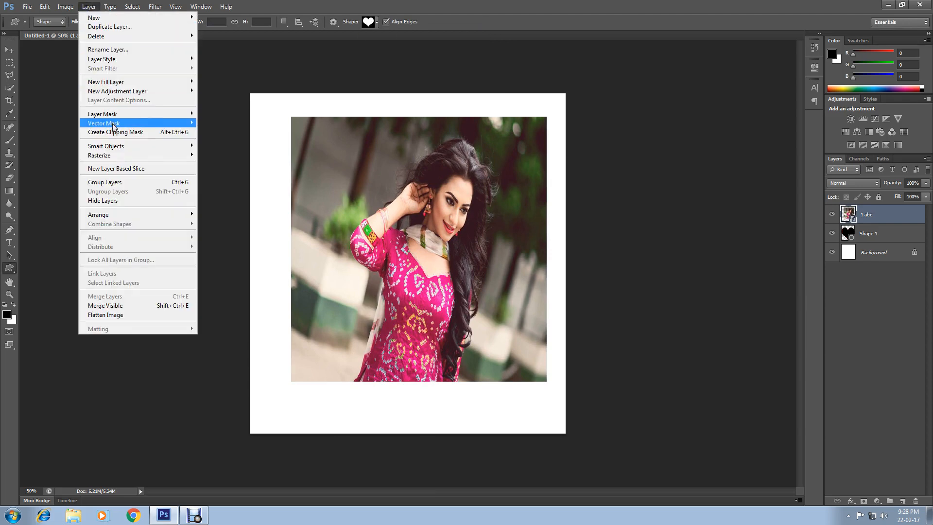
click(141, 132)
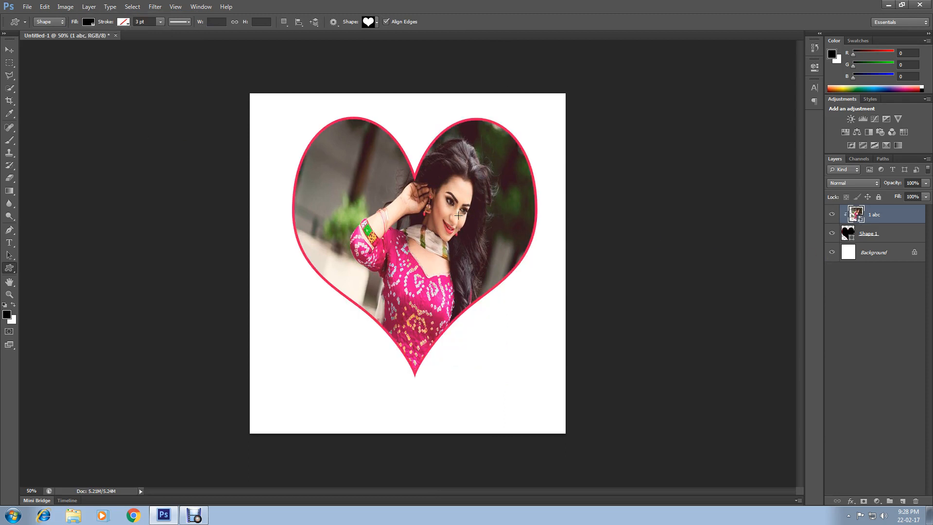
click(9, 50)
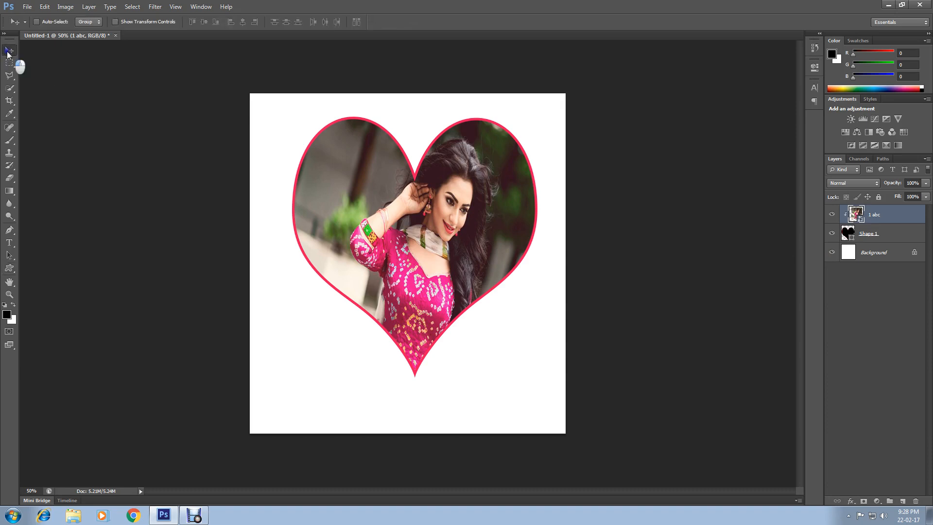
click(885, 215)
mouse_move(507, 218)
mouse_down()
mouse_move(488, 238)
mouse_move(450, 236)
mouse_move(476, 204)
mouse_move(511, 212)
mouse_up()
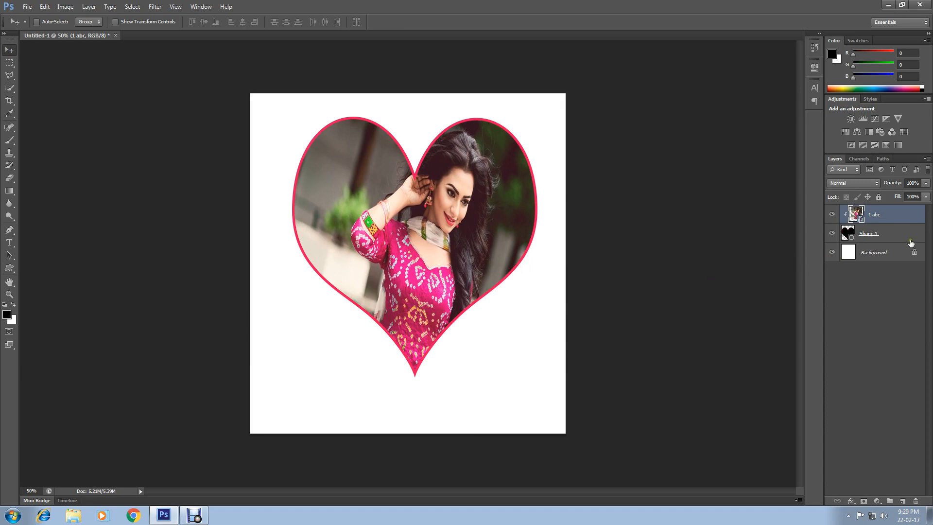
Free-transform the Shape 1 heart to about 104% width and 107% height, and move it slightly down around the photo.
click(873, 235)
click(45, 8)
click(86, 188)
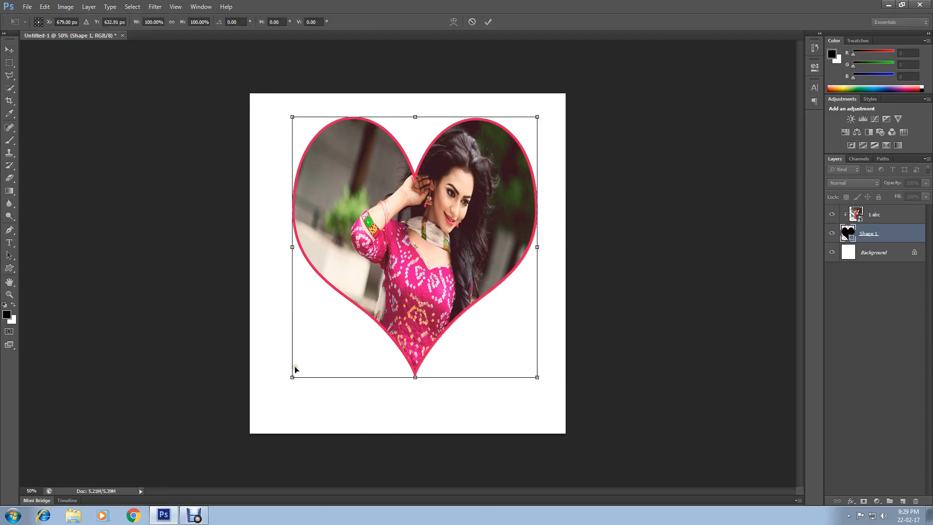
drag(292, 378, 280, 383)
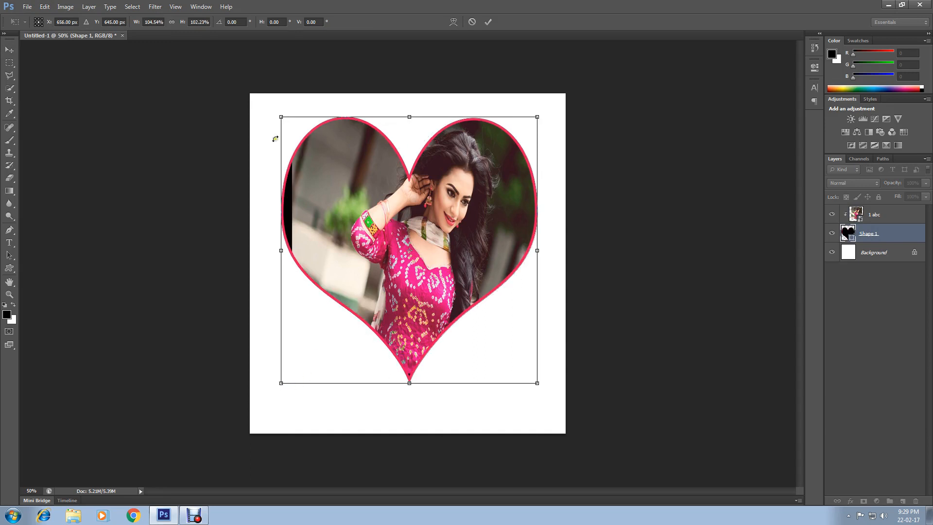
drag(539, 248, 548, 249)
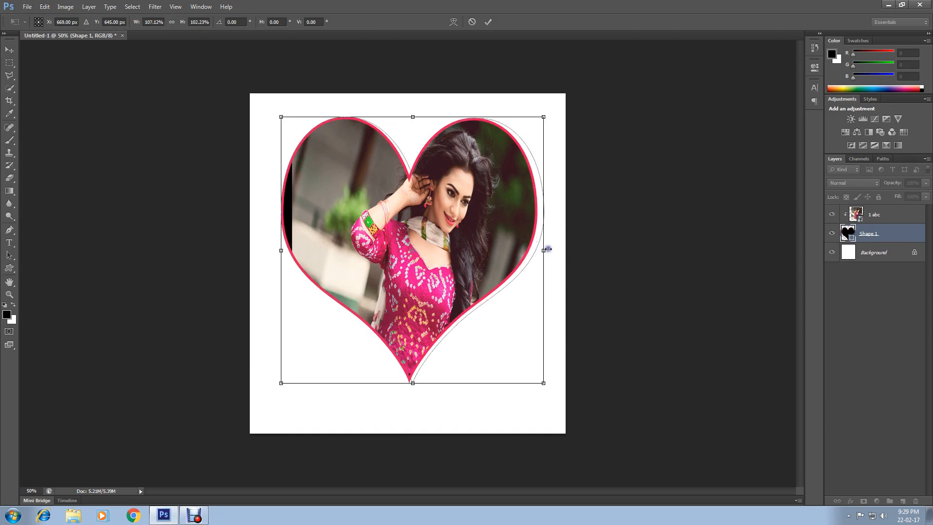
drag(381, 215, 390, 214)
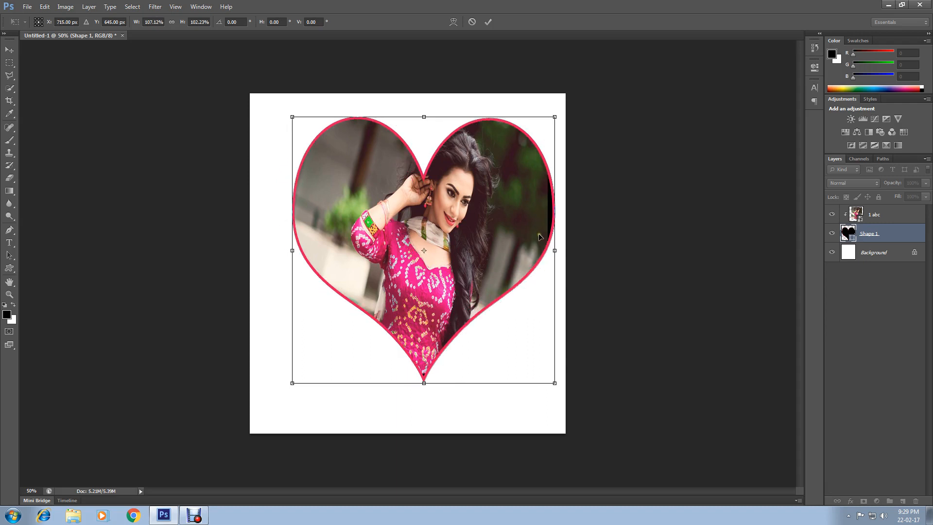
drag(554, 251, 547, 251)
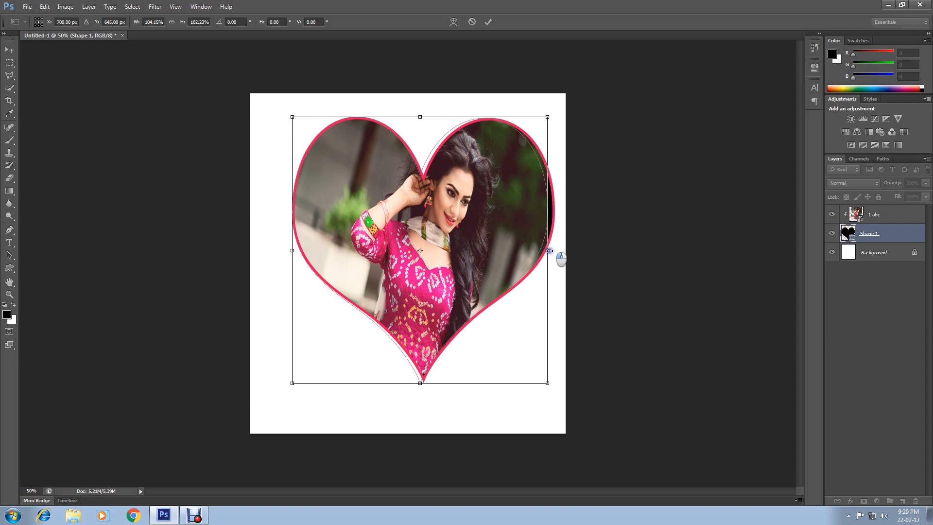
drag(420, 118, 419, 105)
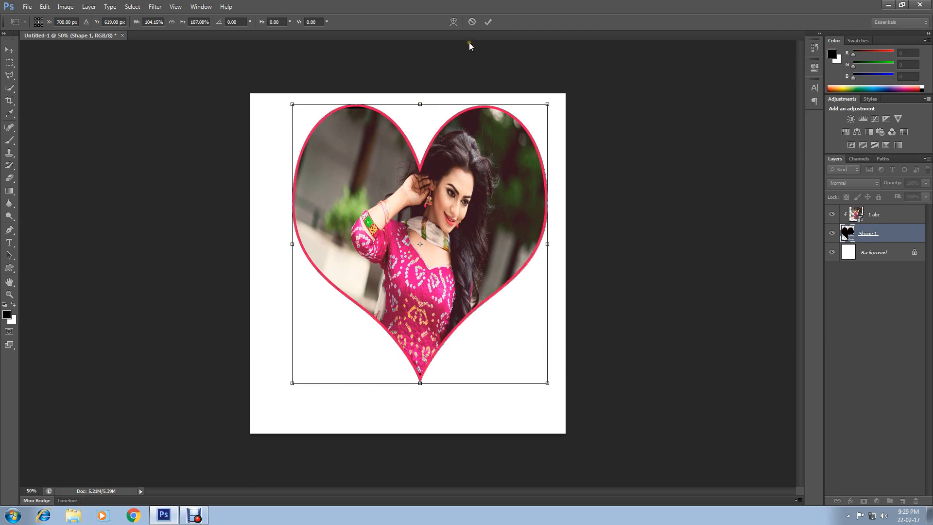
click(487, 23)
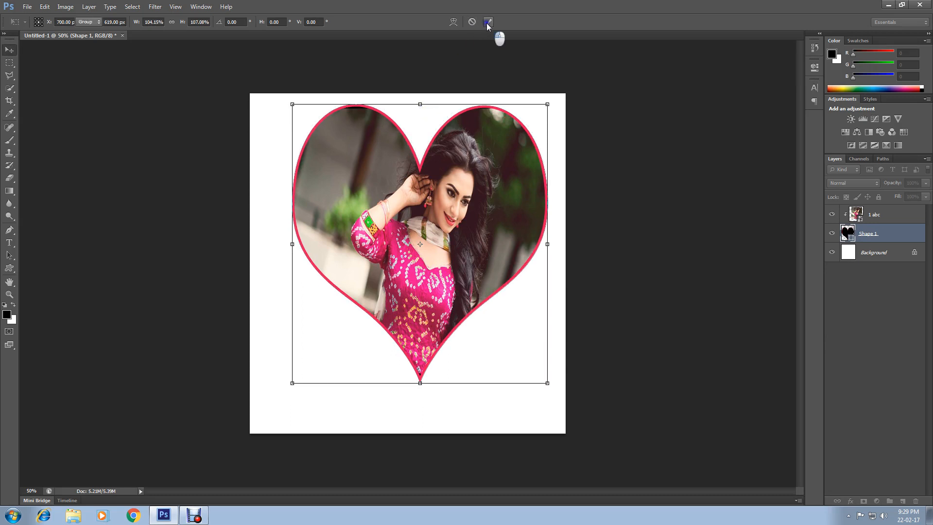
drag(437, 228, 440, 231)
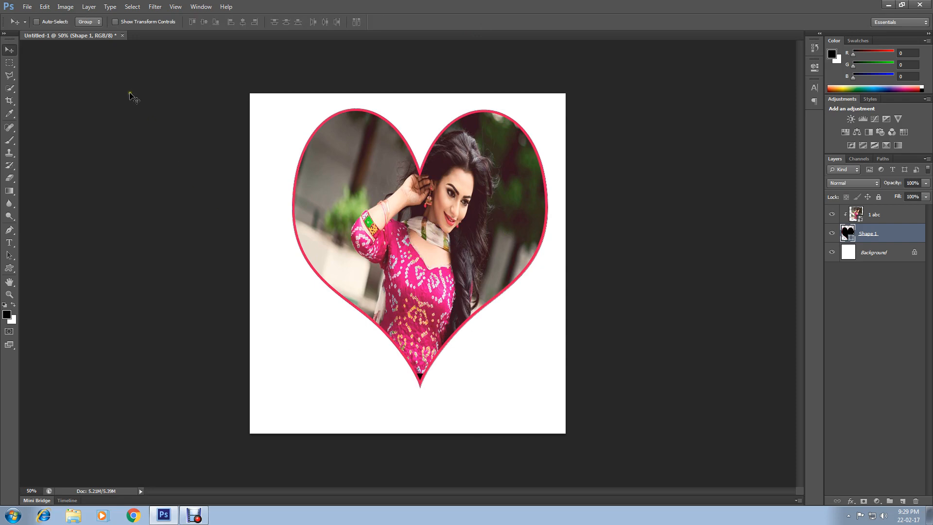
Free-transform the Shape 1 heart to about 96.35% height, raising its bottom tip to the photo's lower edge.
click(44, 7)
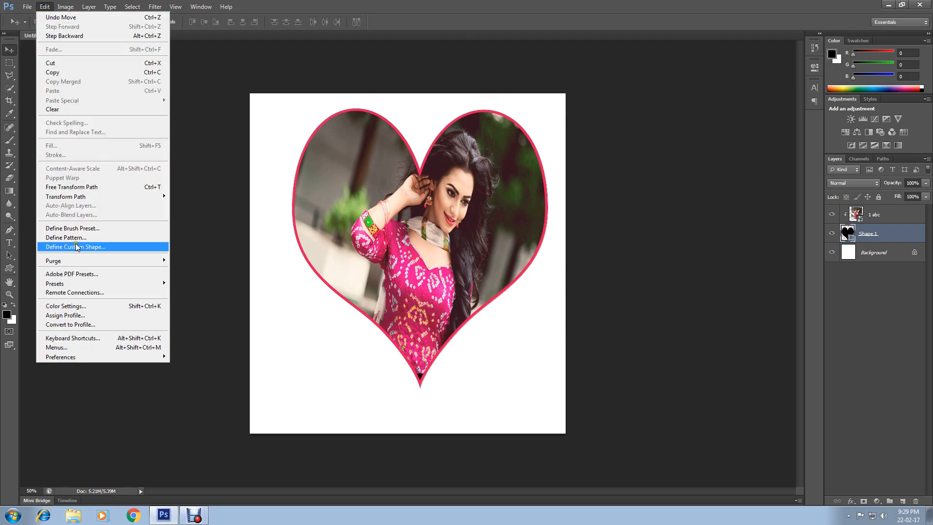
click(78, 187)
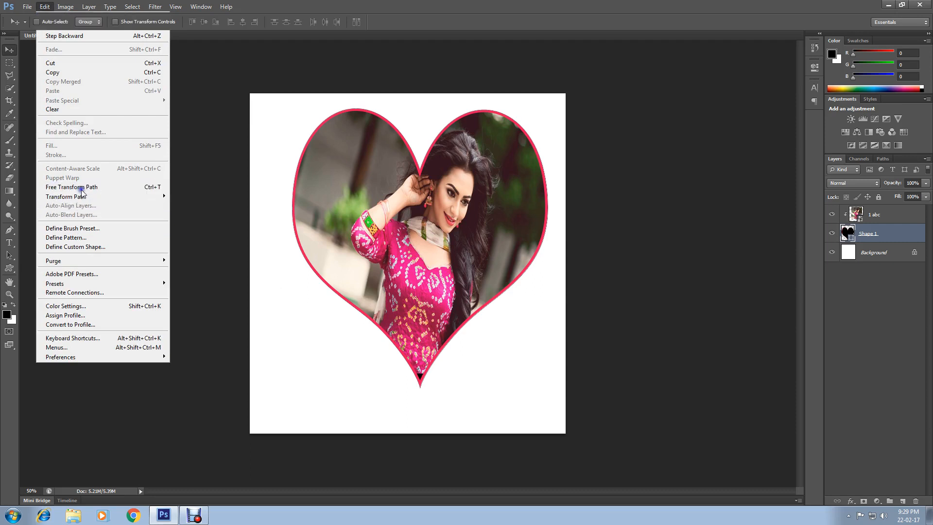
drag(420, 388, 421, 377)
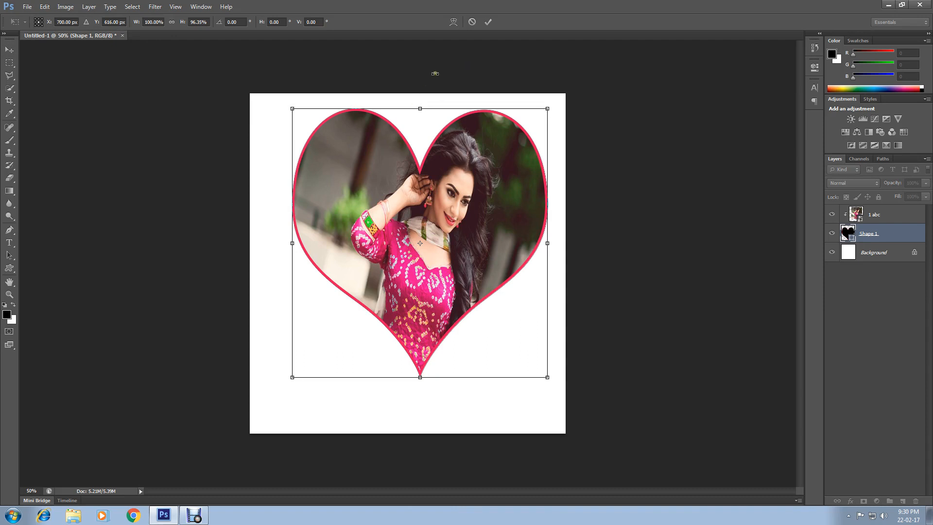
click(488, 22)
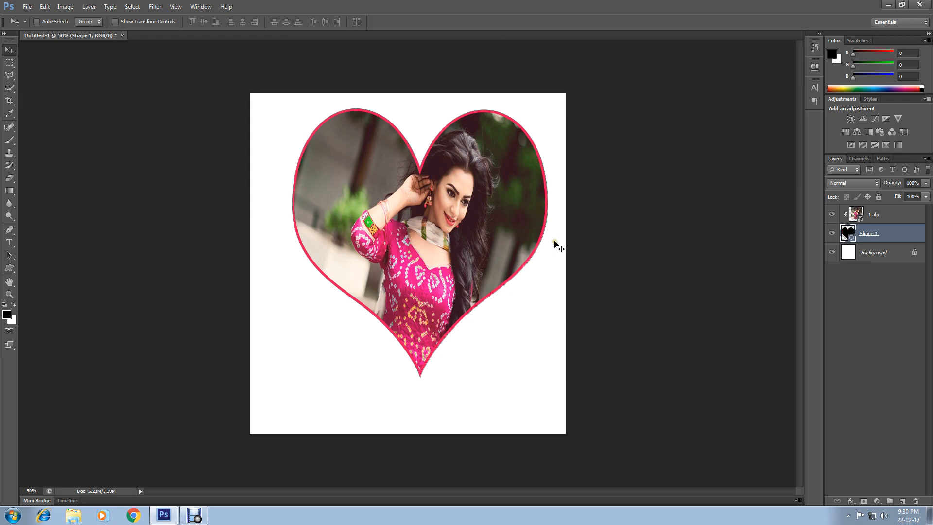
Merge the "1 abc" and Shape 1 layers and move the merged heart slightly down and left on the canvas.
click(878, 217)
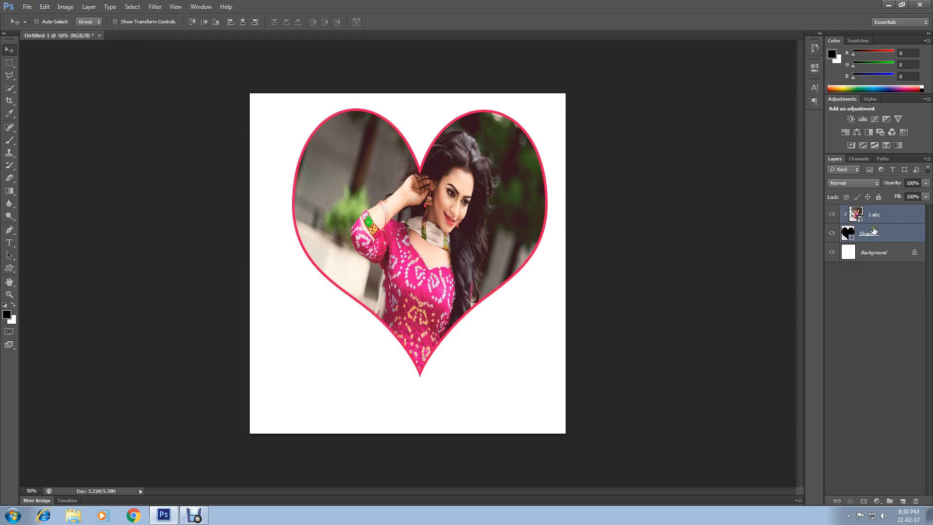
right_click(873, 220)
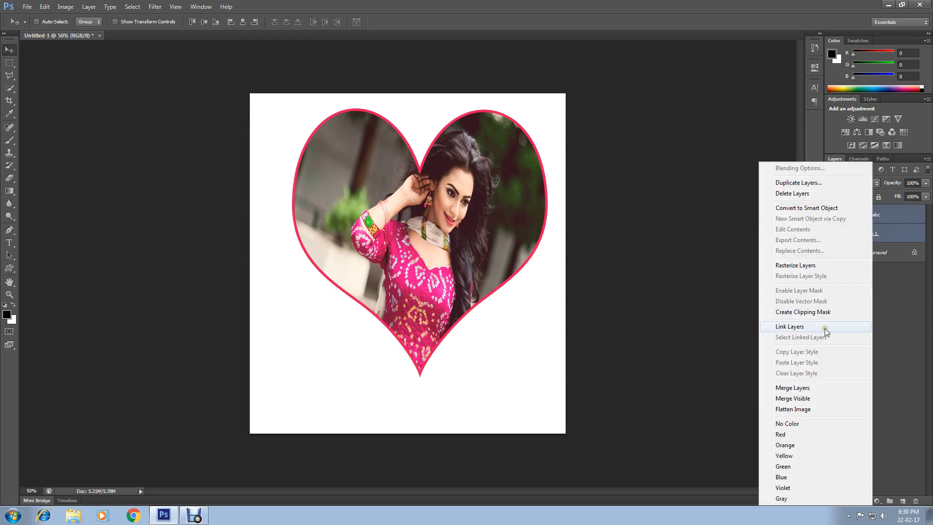
click(798, 388)
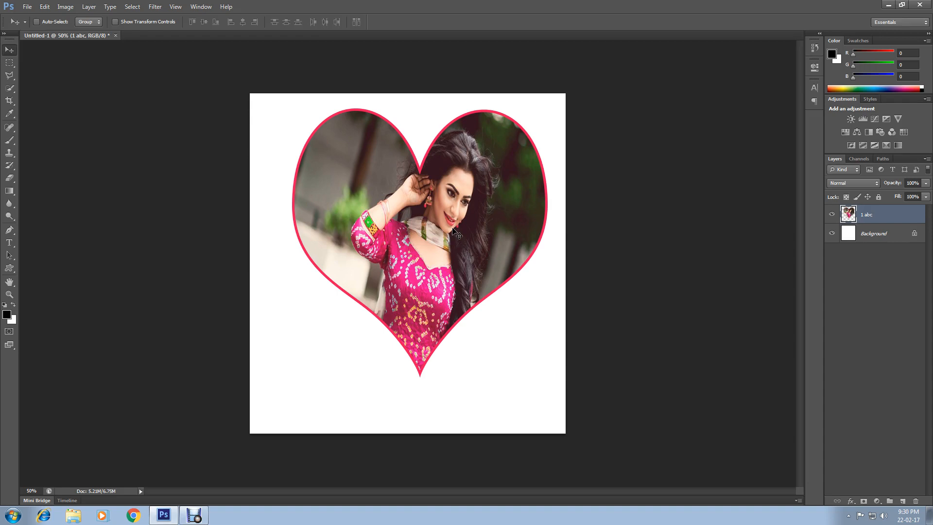
drag(404, 271, 439, 234)
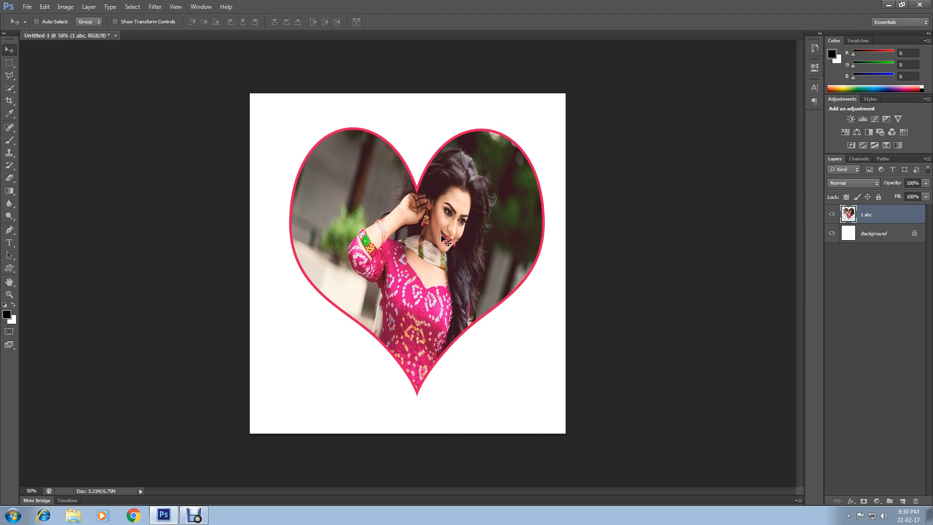
Fill the Background layer with light pink (f9aab1) using the Paint Bucket tool.
click(851, 233)
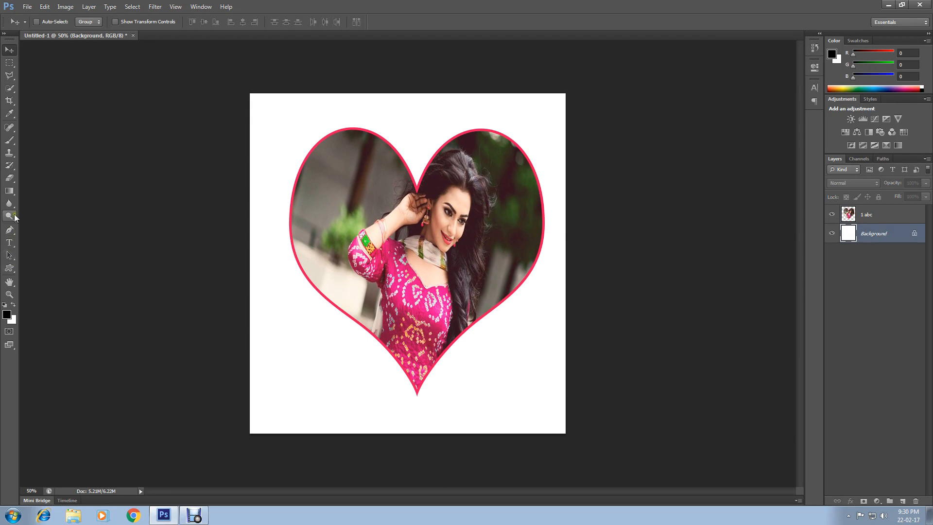
click(7, 314)
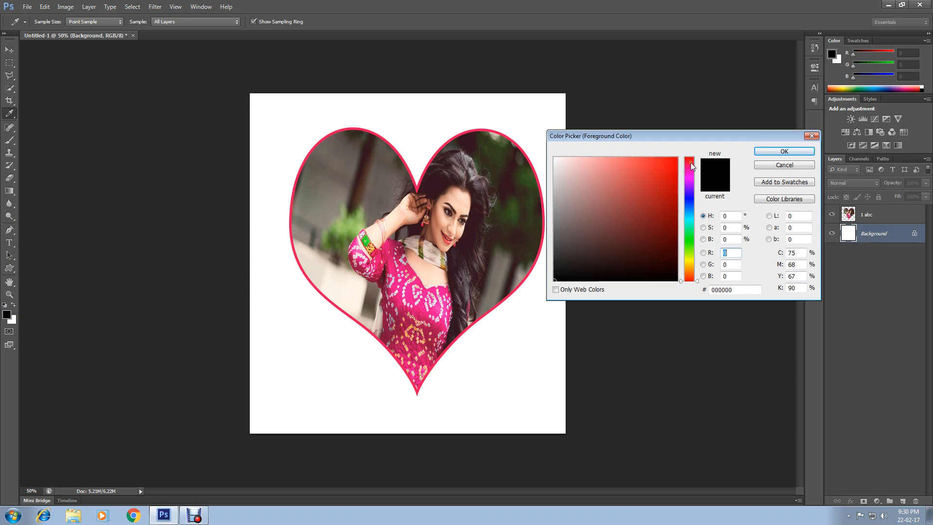
click(593, 159)
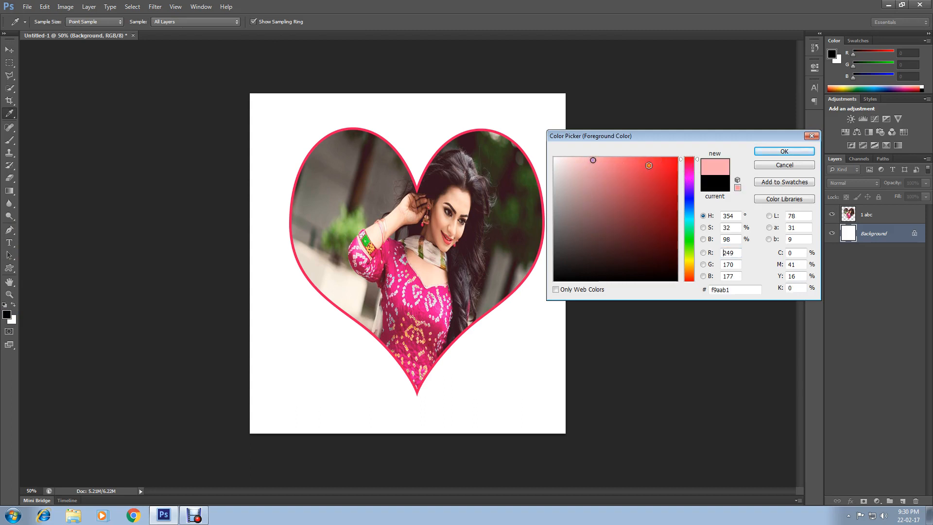
click(784, 151)
key(v)
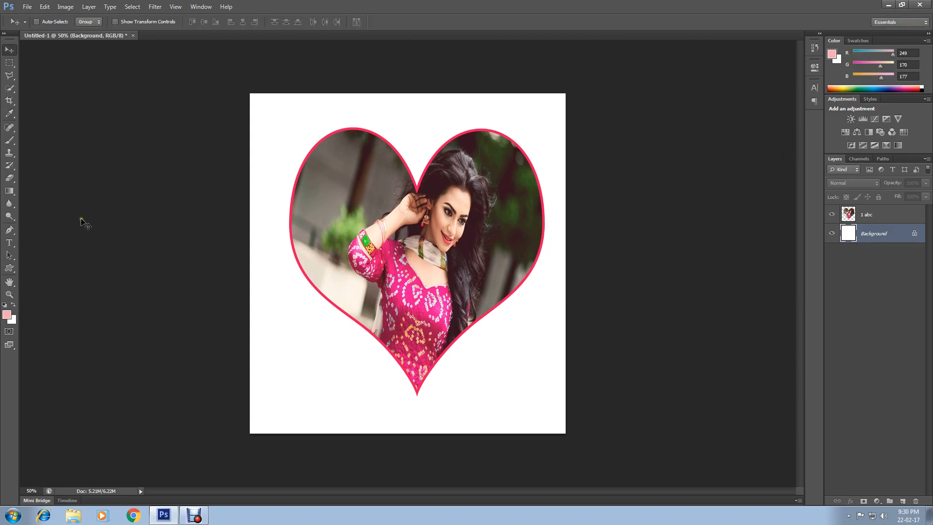
click(11, 192)
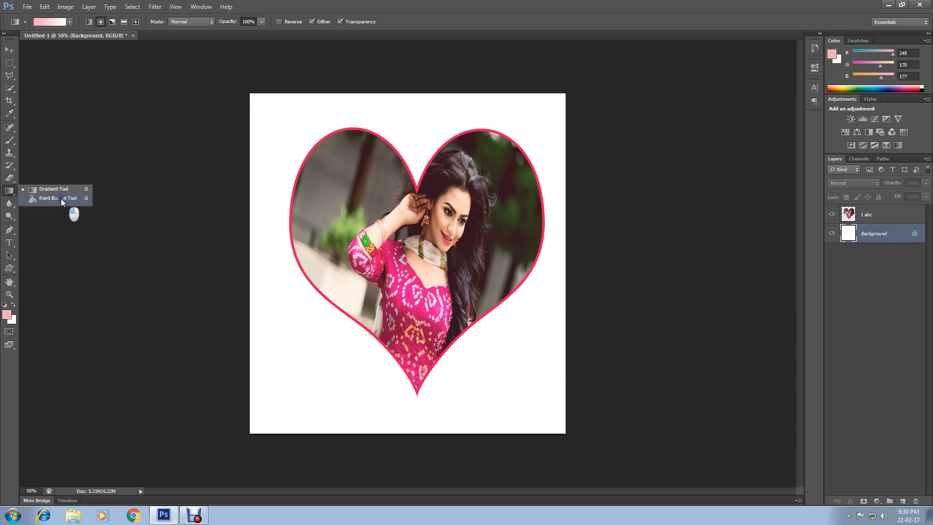
click(58, 199)
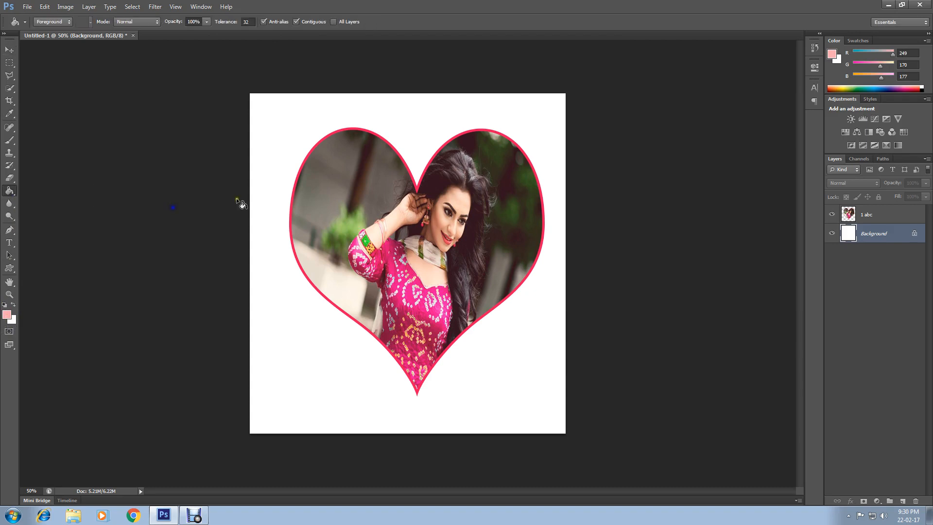
click(275, 113)
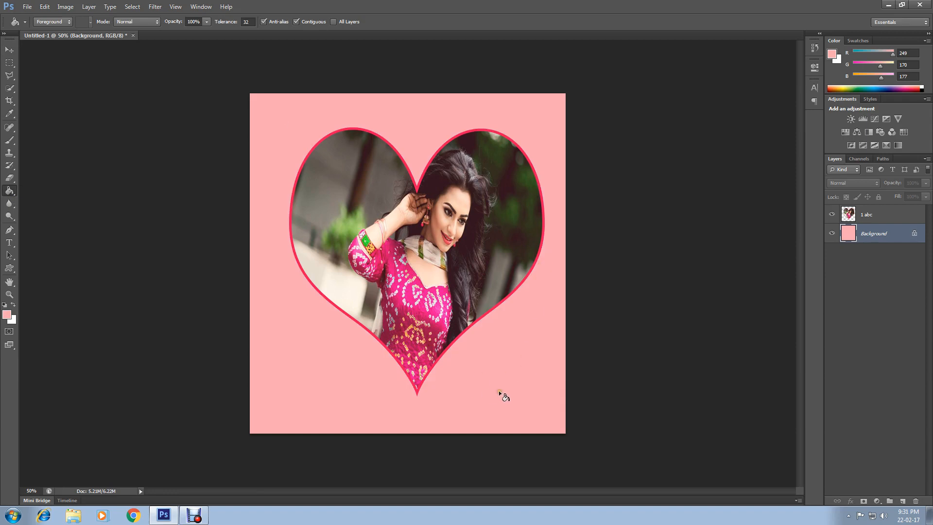
Save the image as a JPEG named "fsfdsad" in the photoshop folder.
click(27, 7)
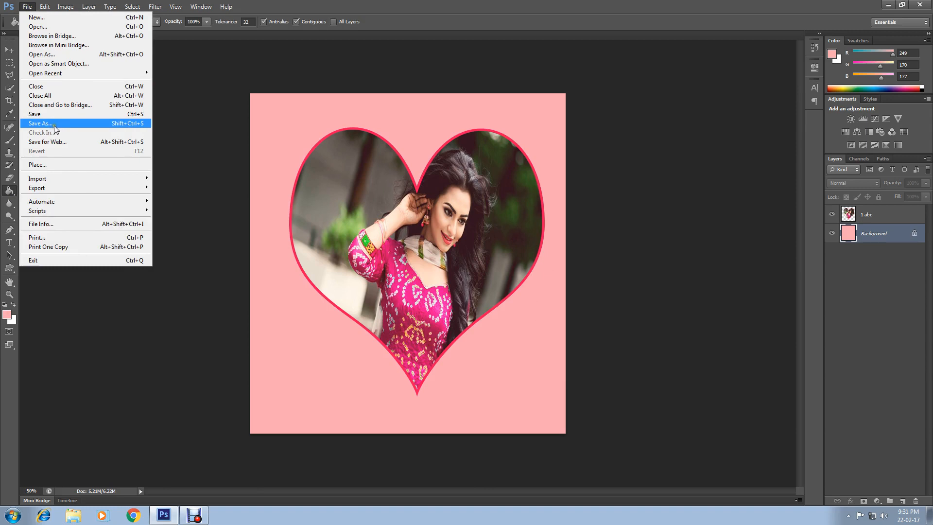
click(39, 123)
click(540, 303)
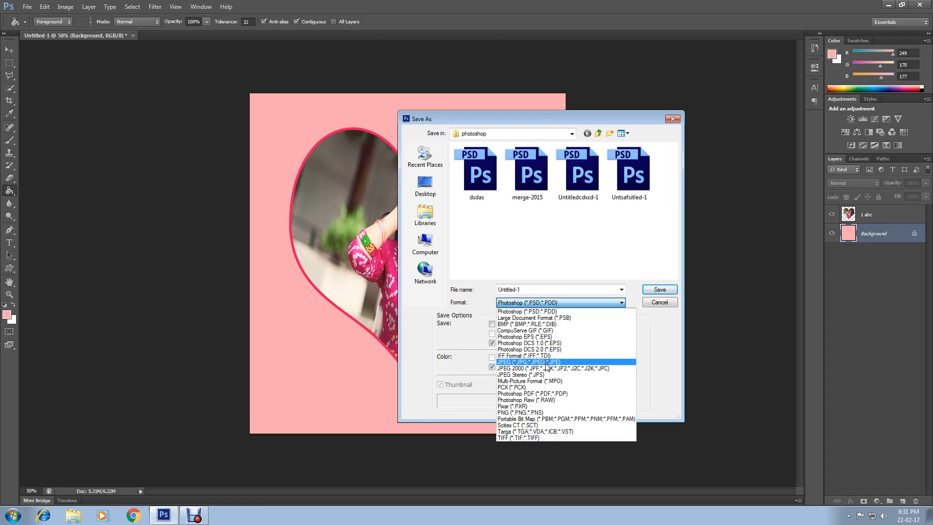
click(547, 363)
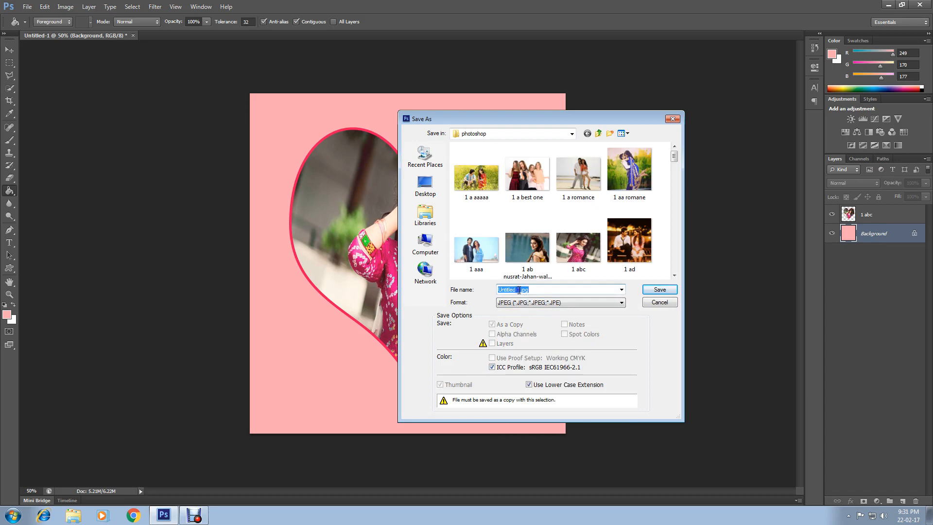
drag(514, 290, 449, 283)
text(fsfdsad)
click(660, 290)
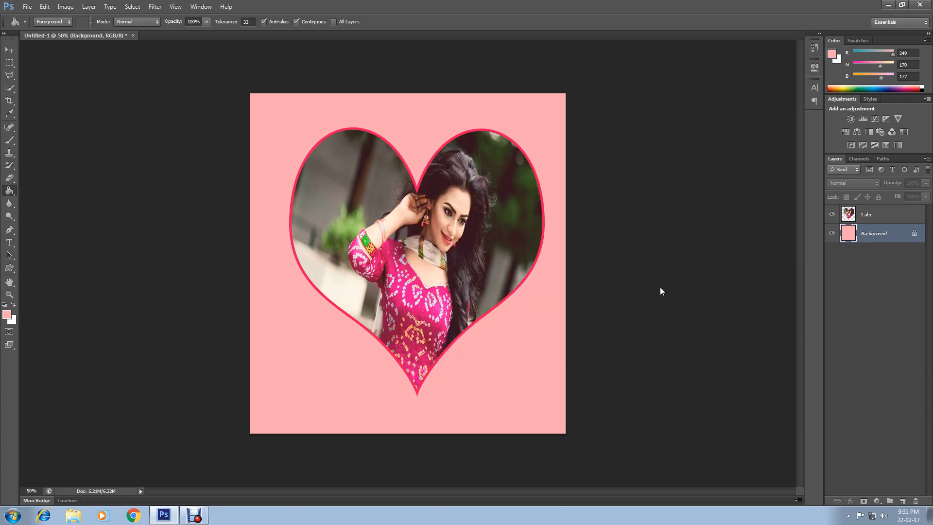
click(527, 139)
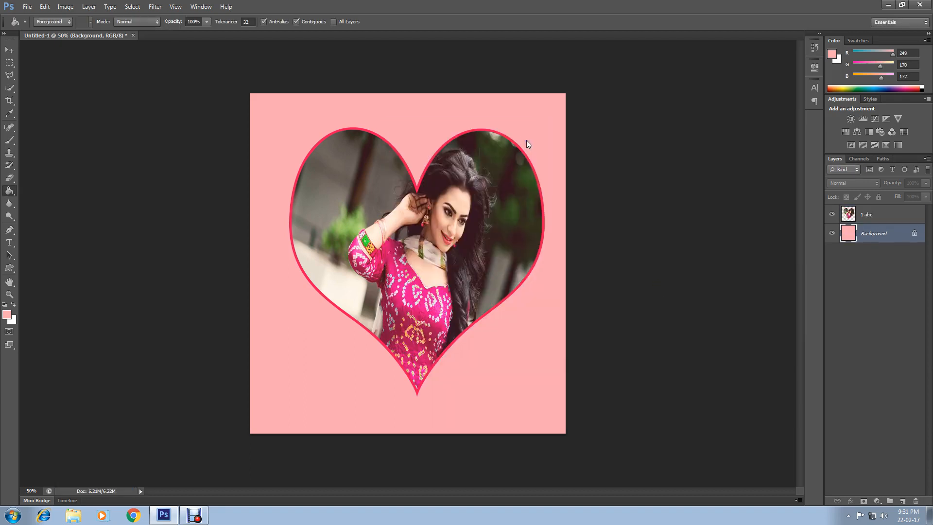